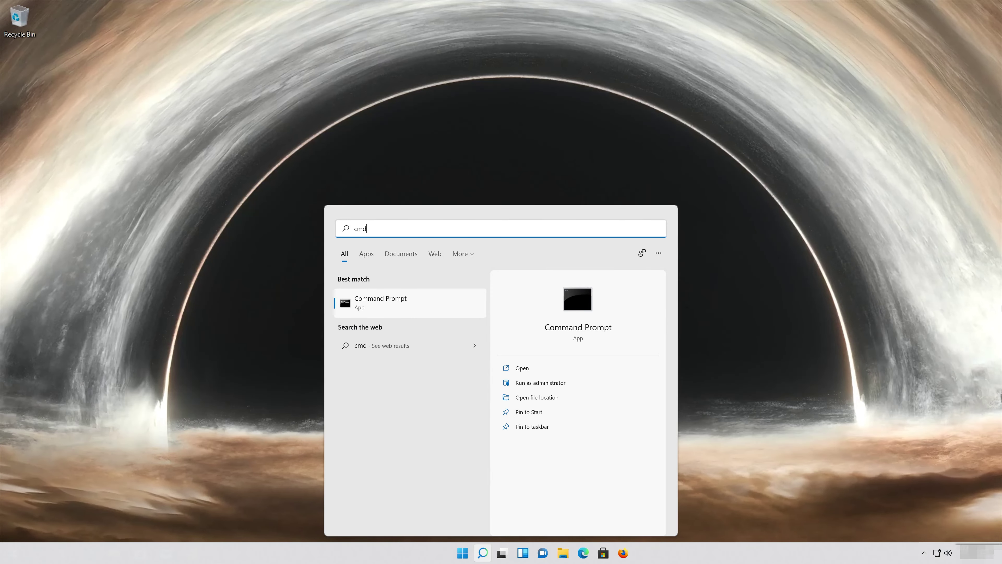
- Open Command Prompt from the search results and run devmgmt.msc to launch Device Manager
key("Return")
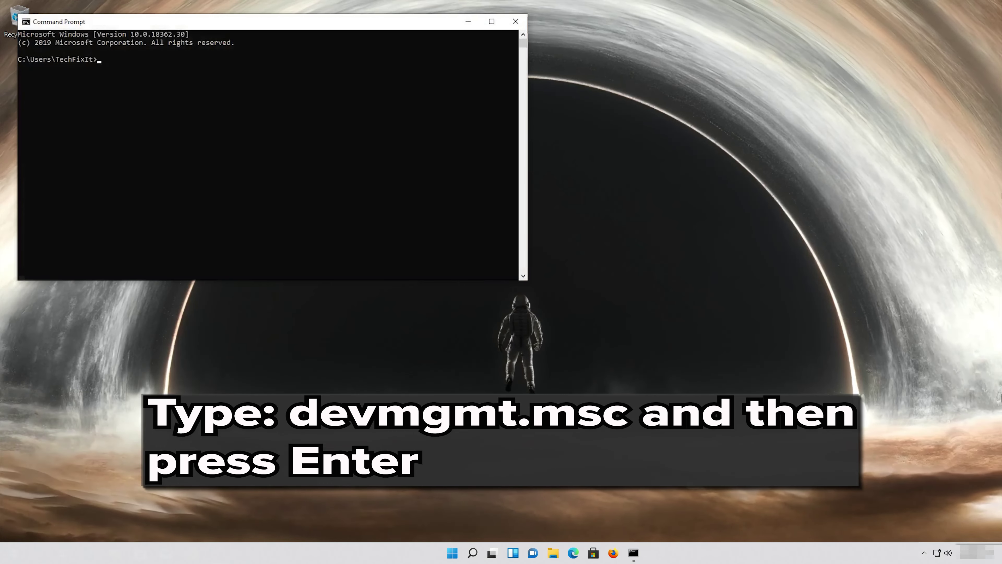
type("dev")
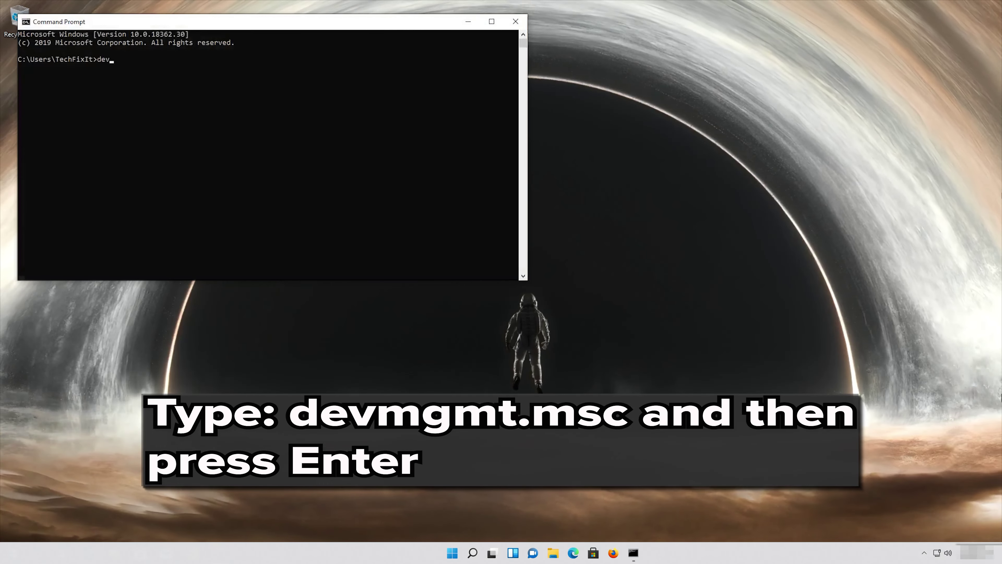
type("mgm")
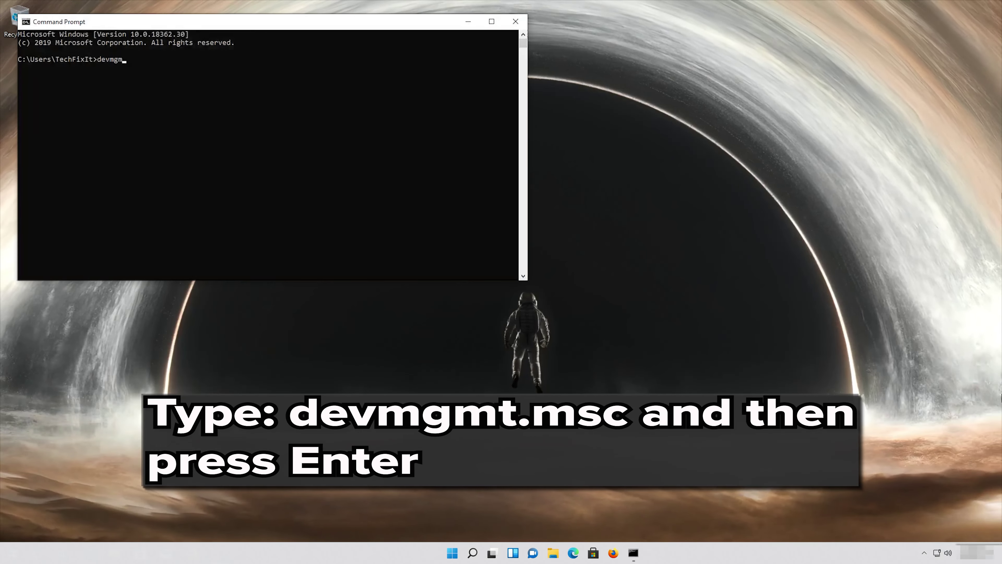
type("t.")
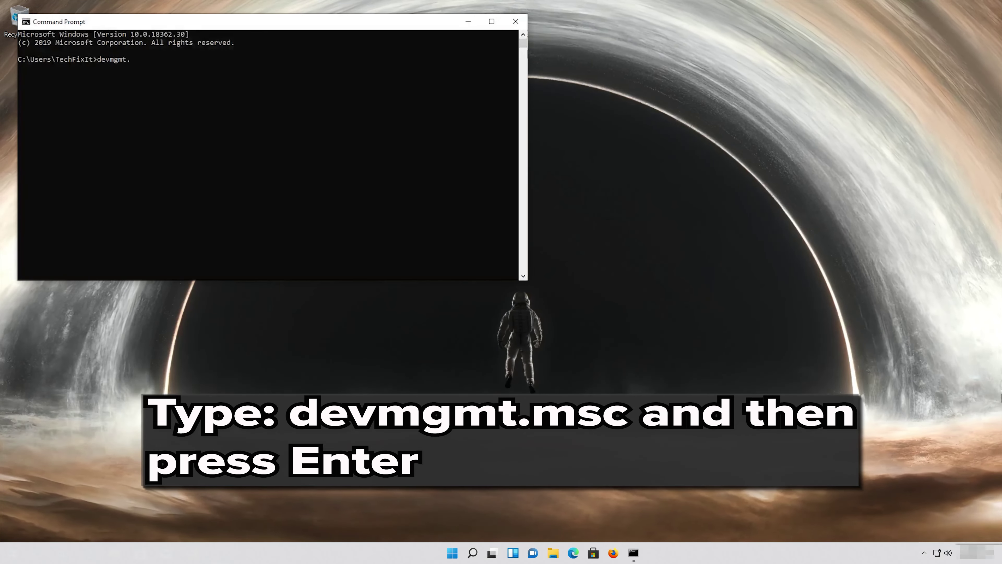
type("msc")
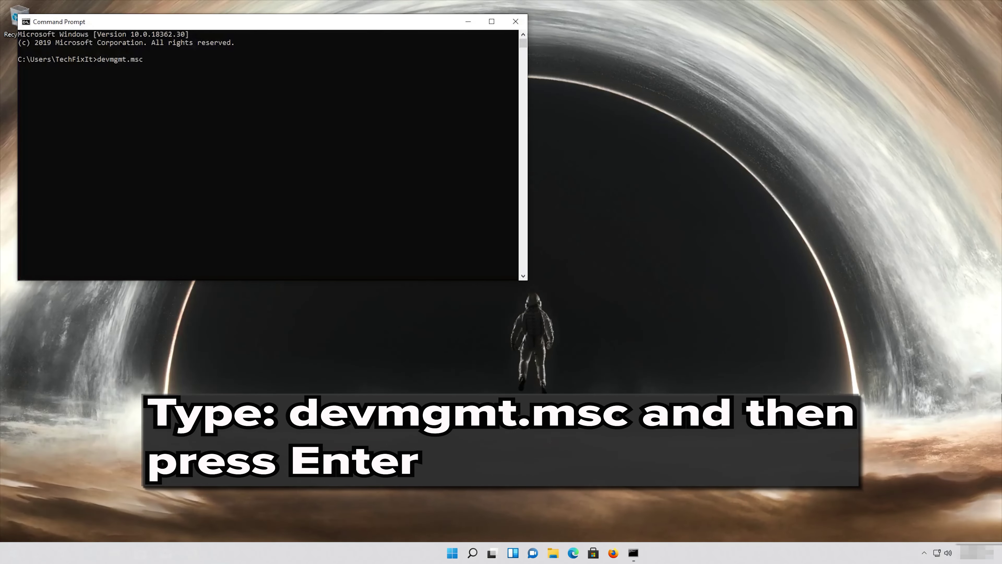
key("Return")
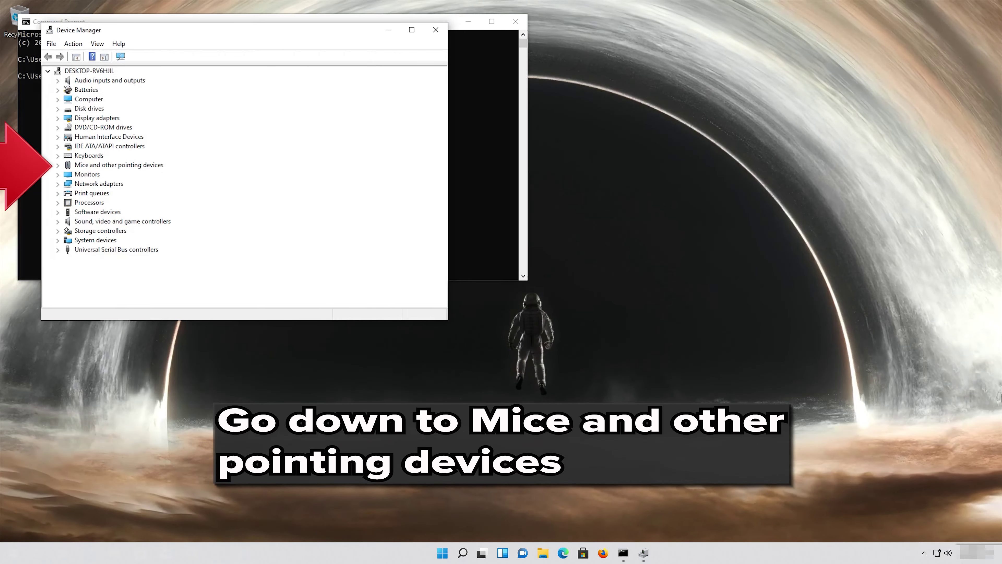
- Expand the Mice and other pointing devices category in the device tree
left_click(90, 71)
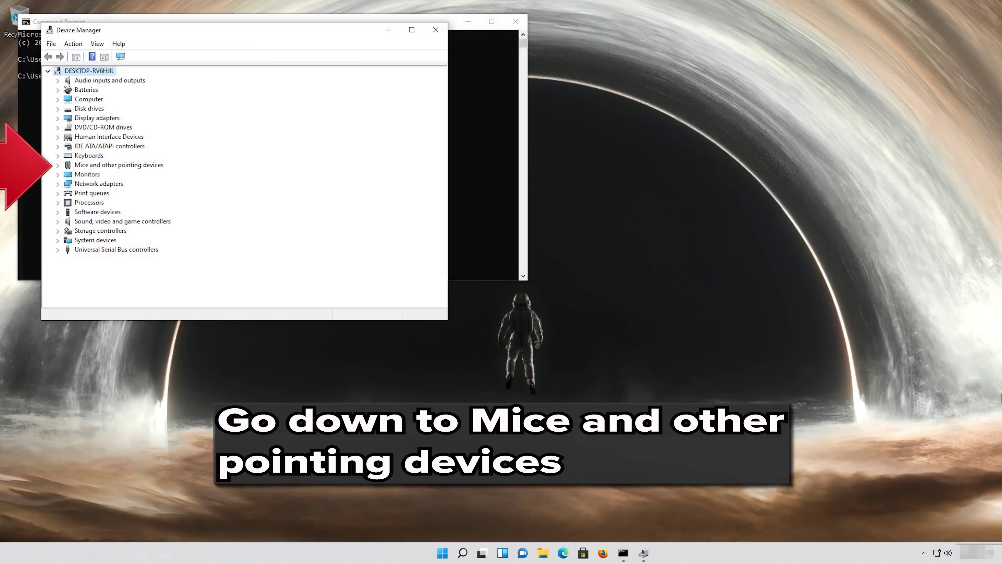
key("Down")
key("Down")
key("Down")
key("Down")
key("Down")
key("Down")
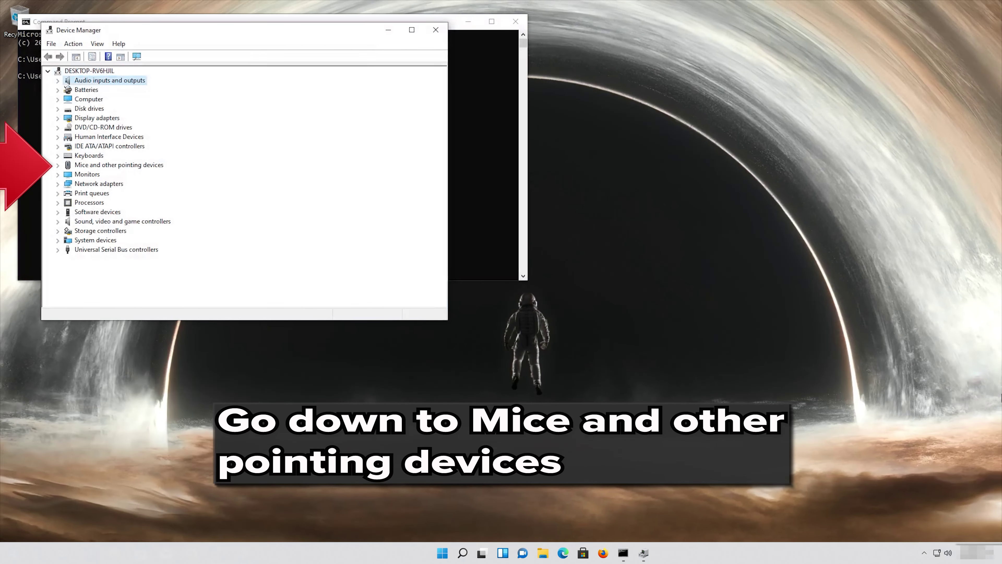
key("Down")
key("Down")
key("Down")
key("Down")
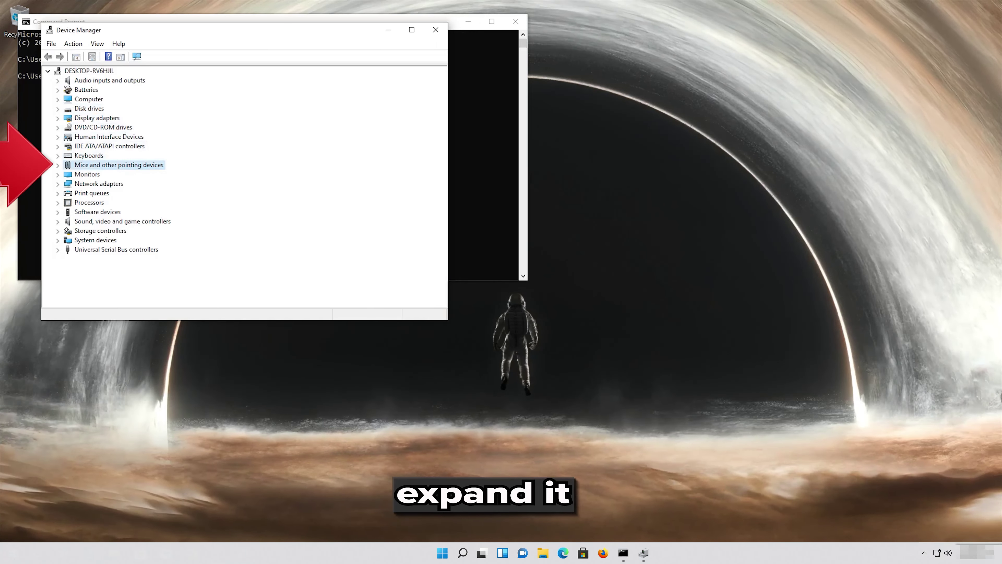
key("Right")
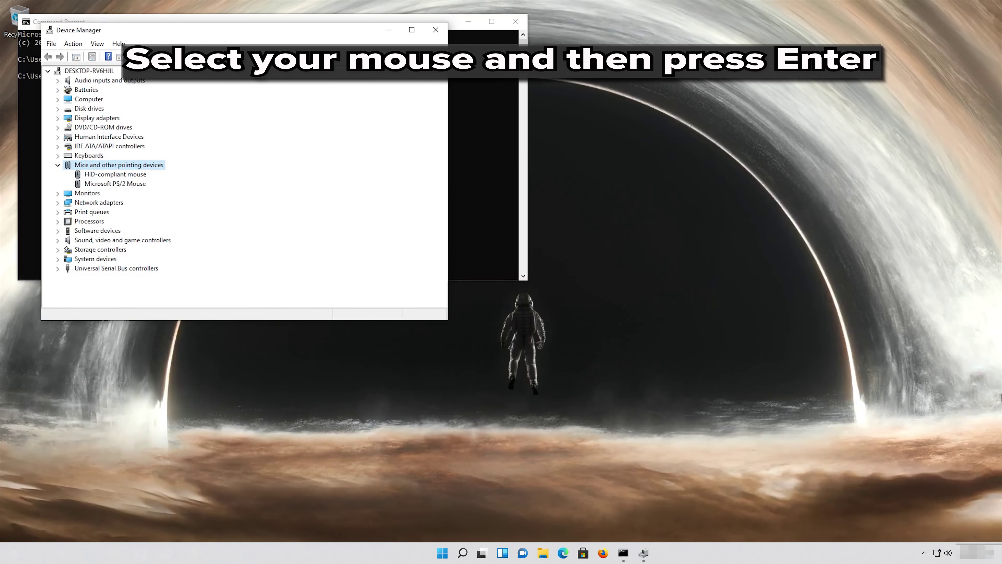
- Open the properties of the Microsoft PS/2 Mouse and show its driver information
key("Down")
key("Down")
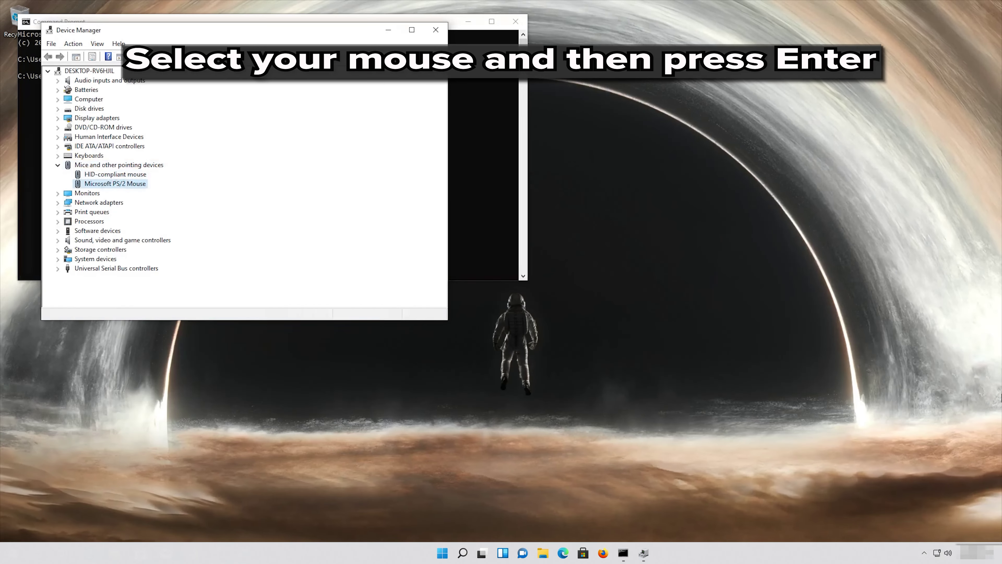
key("Return")
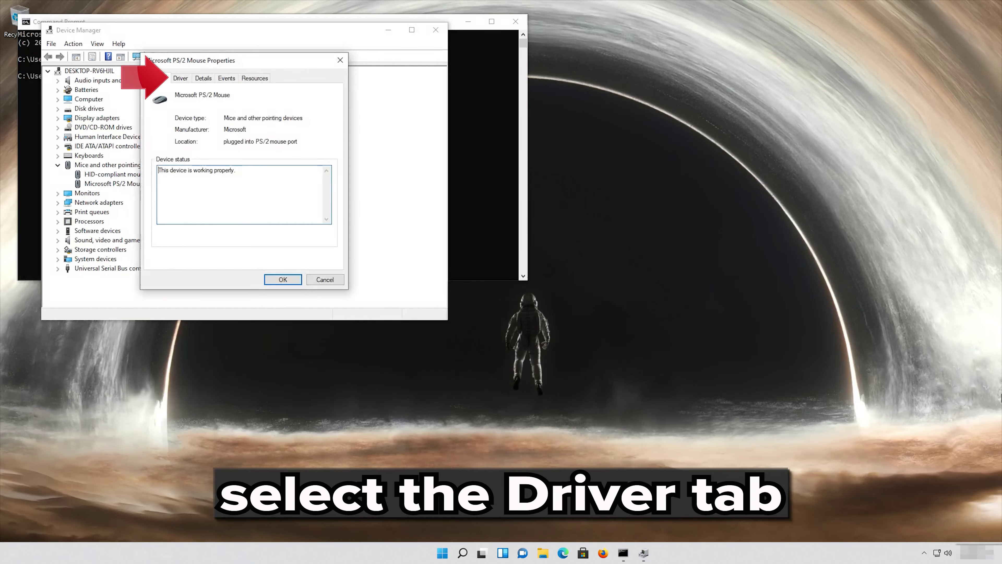
key("Tab")
key("Tab")
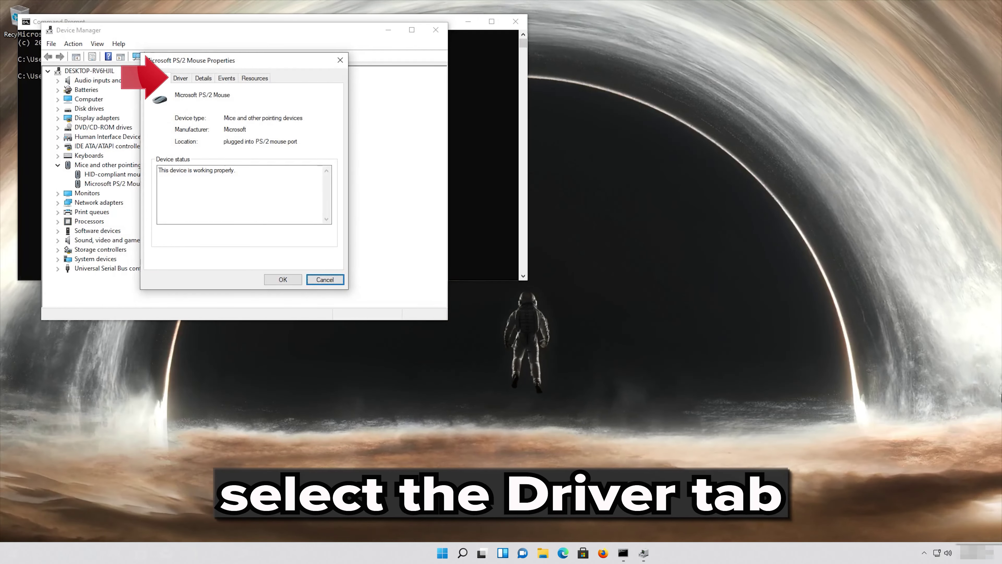
key("Tab")
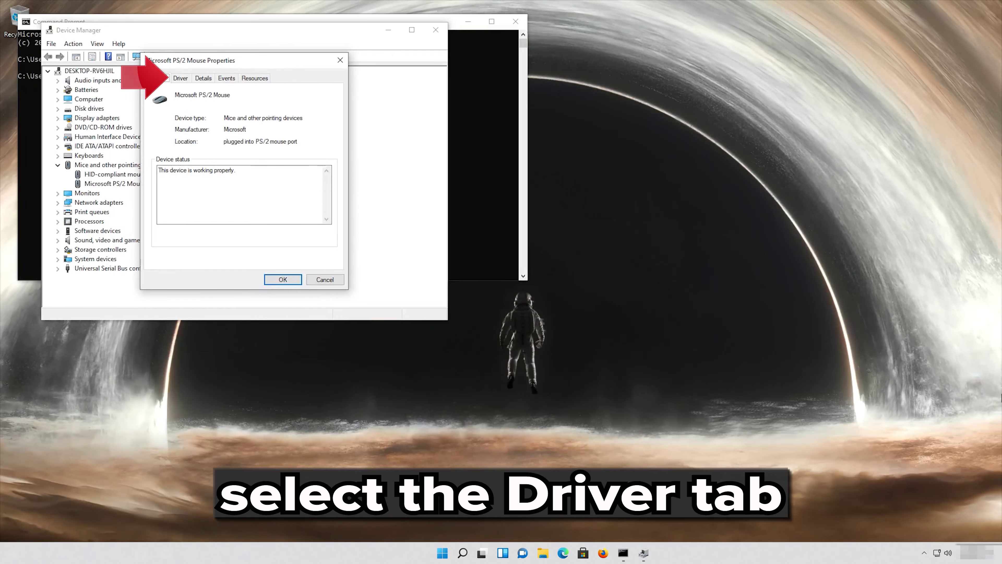
key("Right")
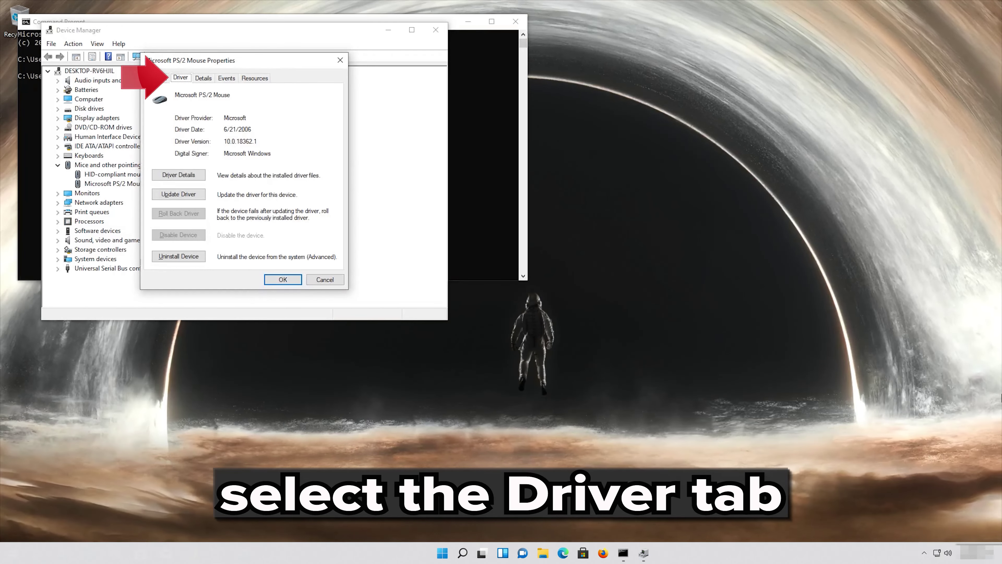
- Update the Microsoft PS/2 Mouse driver by searching automatically for updated driver software
key("Tab")
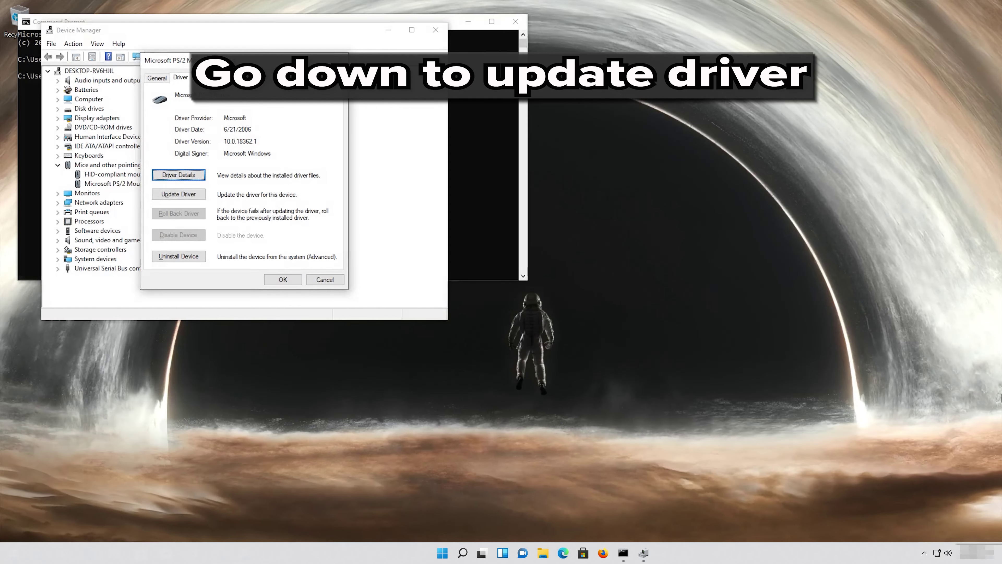
key("Tab")
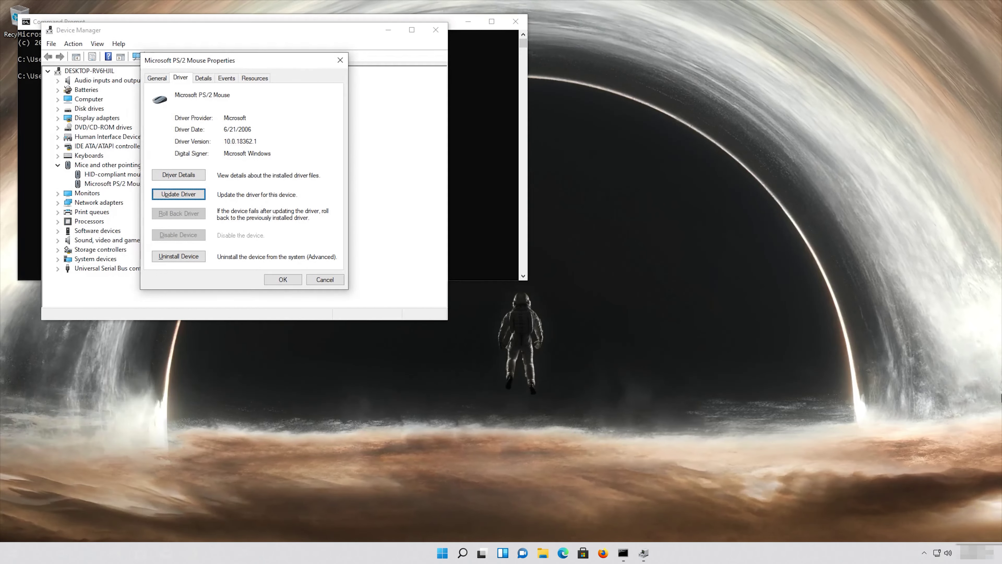
key("Return")
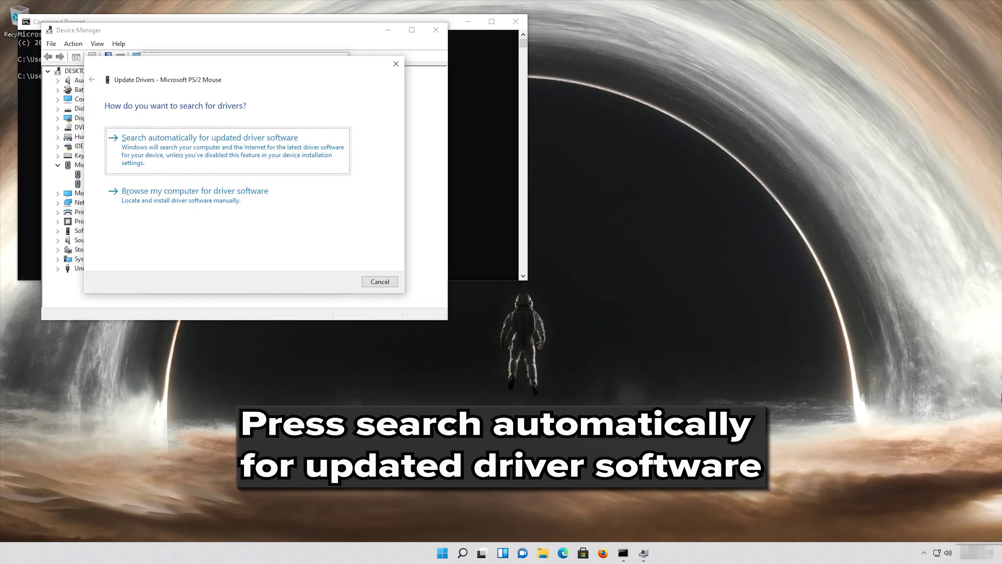
key("Return")
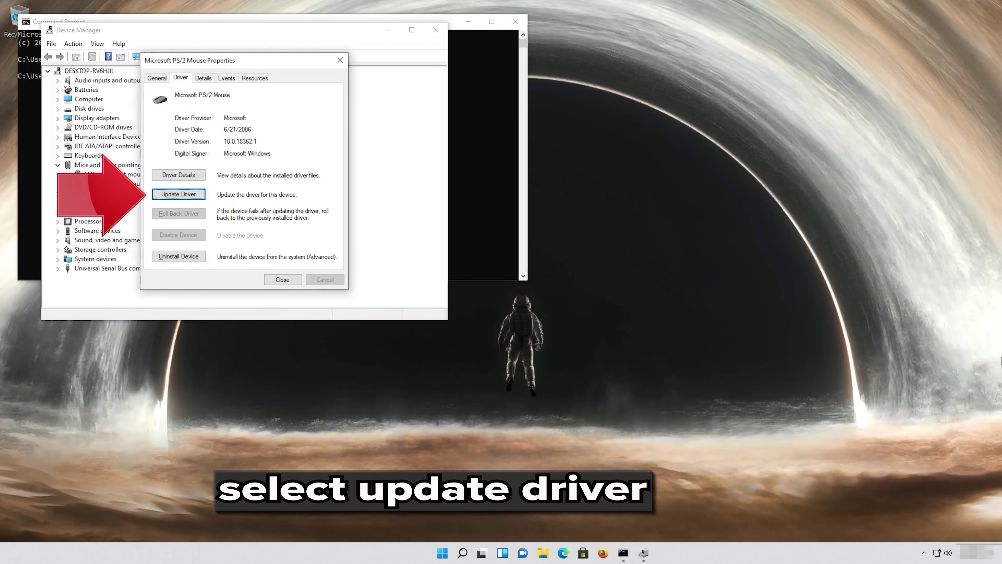
- Start another driver update for the mouse, browsing the computer and choosing to pick from the list of available drivers
key("Return")
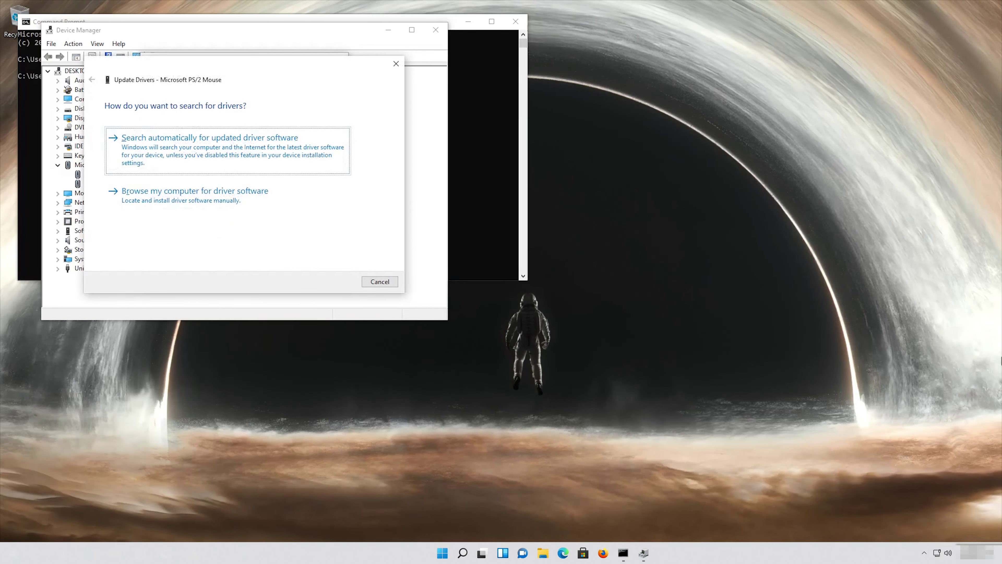
key("Tab")
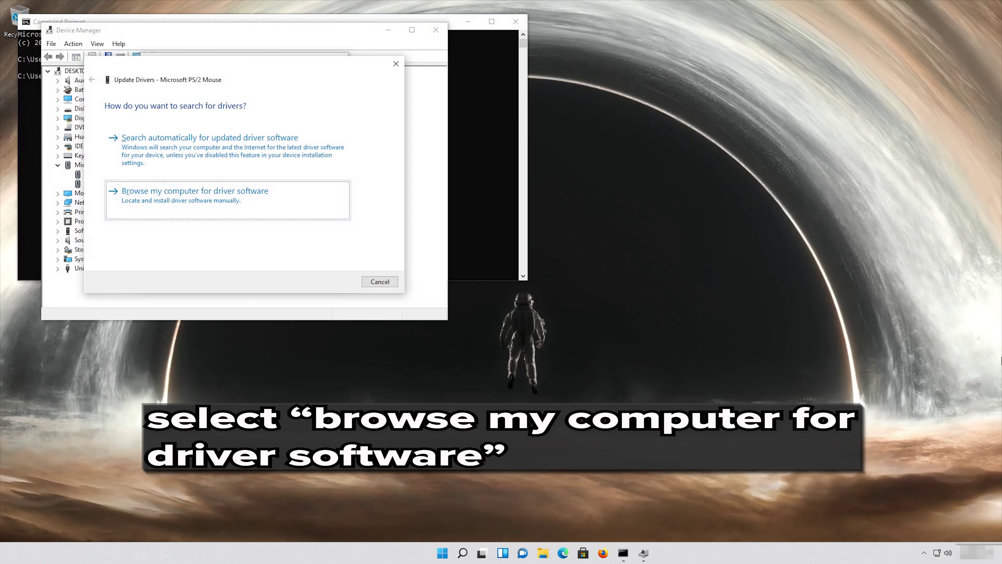
key("Return")
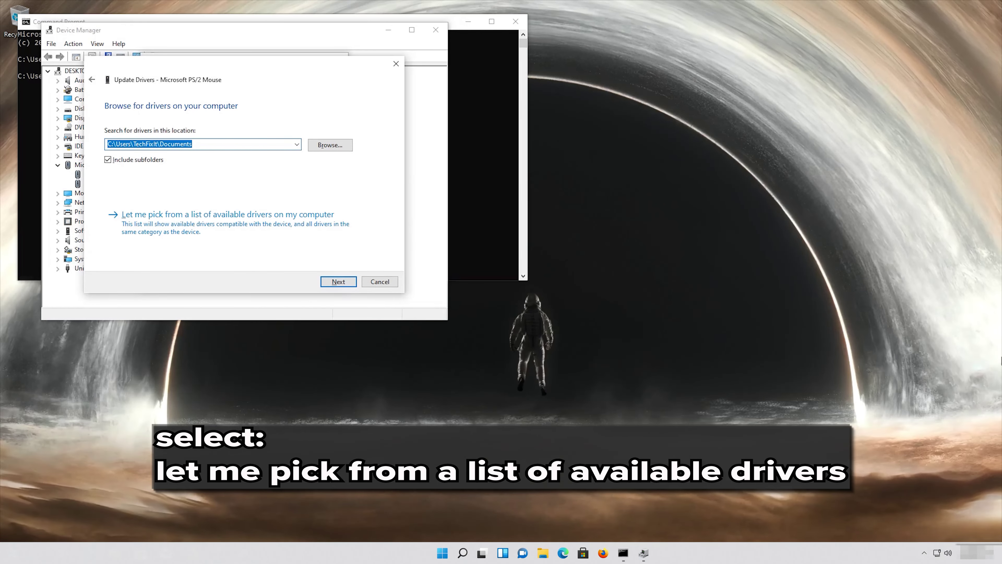
key("Tab")
key("Tab")
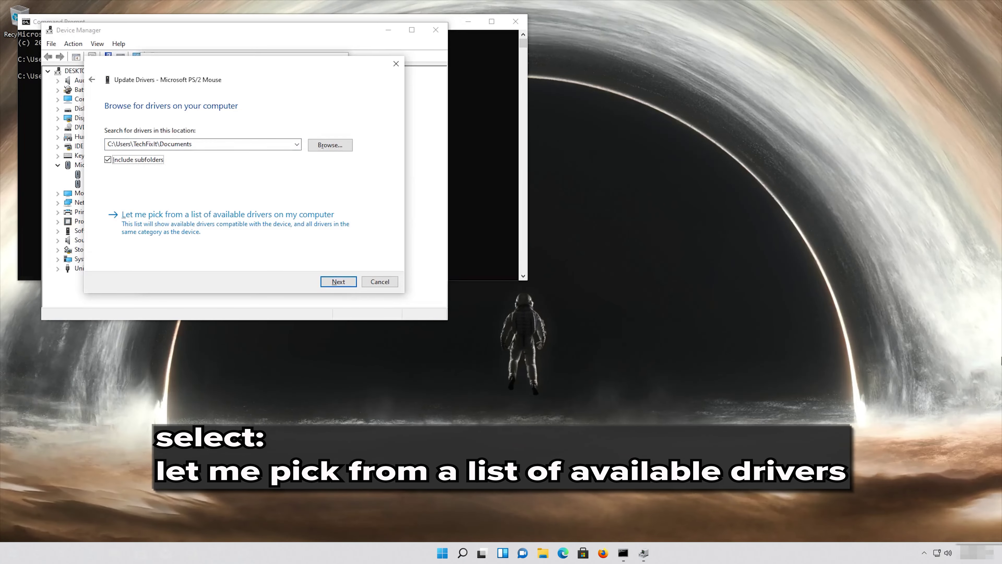
key("Tab")
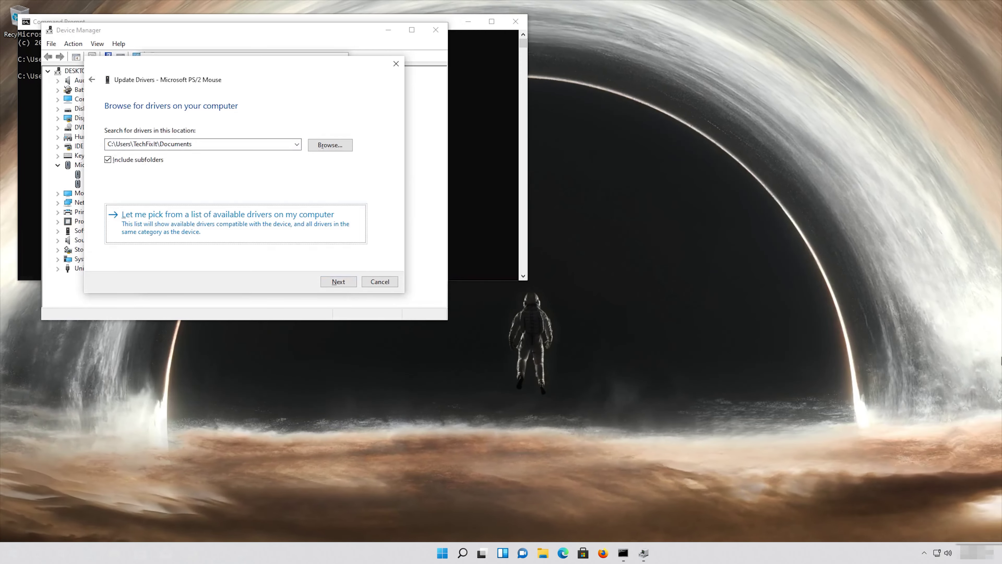
key("Return")
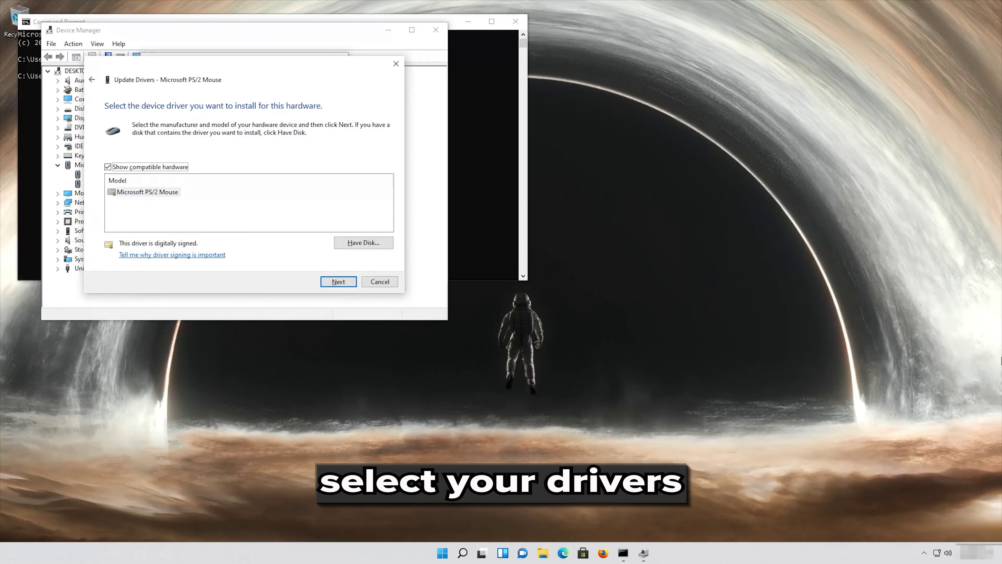
- Select the Microsoft PS/2 Mouse model from the compatible hardware and install its driver
key("Tab")
key("Tab")
key("Tab")
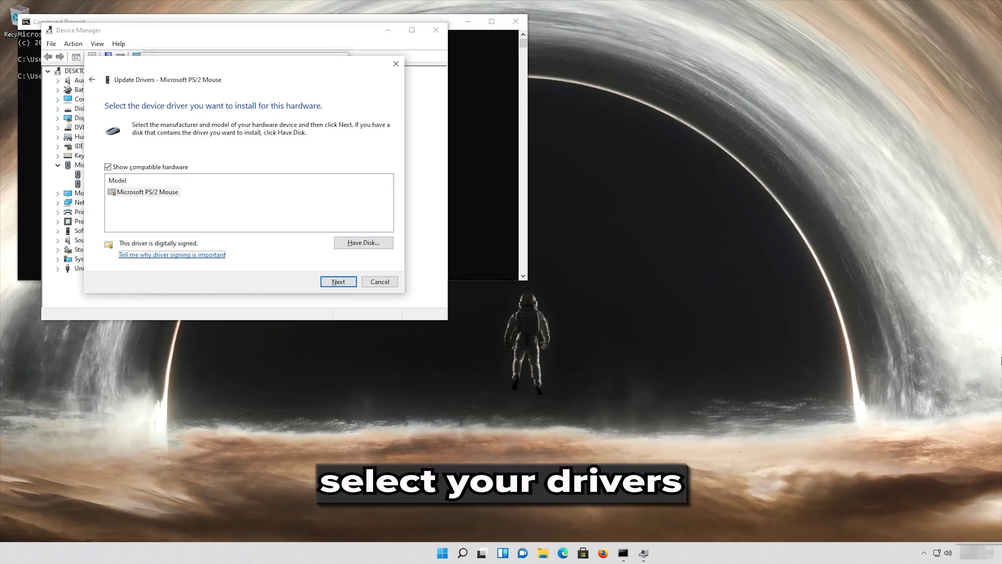
key("Tab")
key("Tab")
key("Tab")
key("Tab")
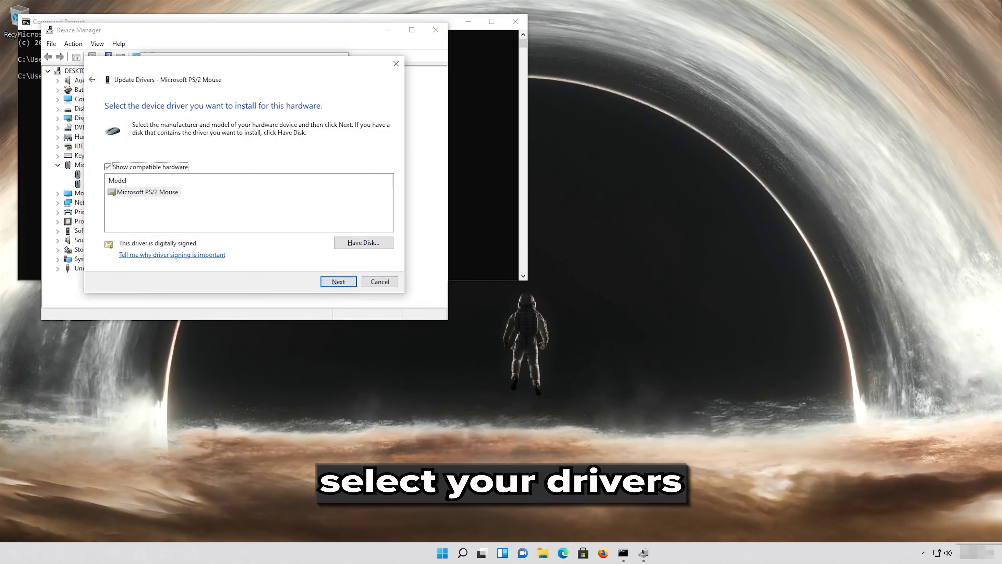
key("Tab")
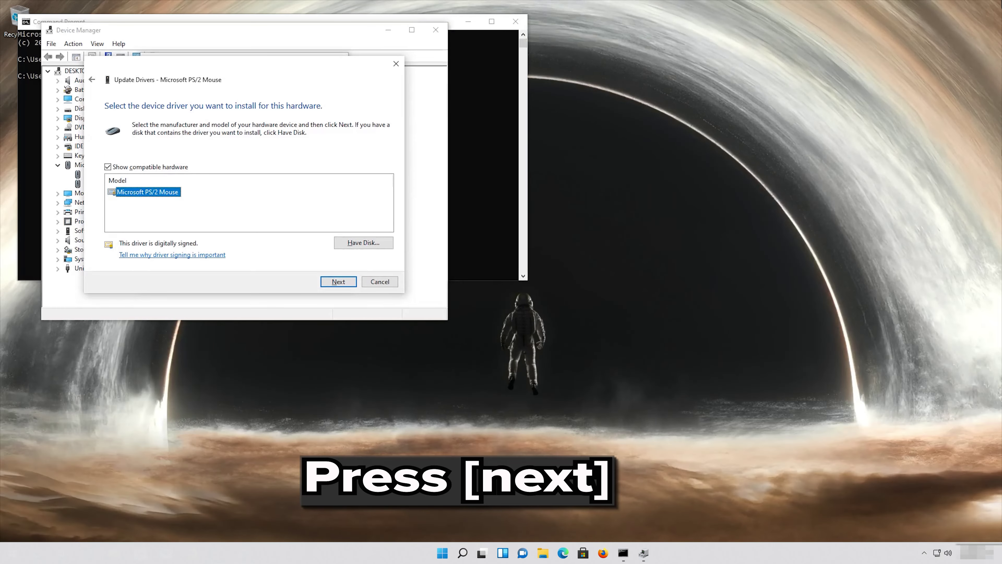
key("Return")
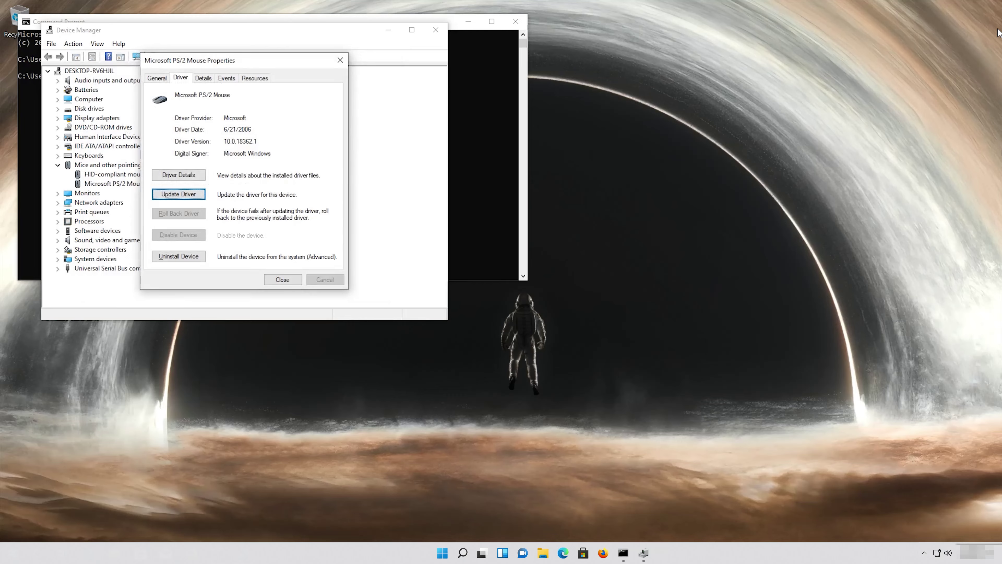
- Uninstall the Microsoft PS/2 Mouse device and agree to restart the computer
key("Tab")
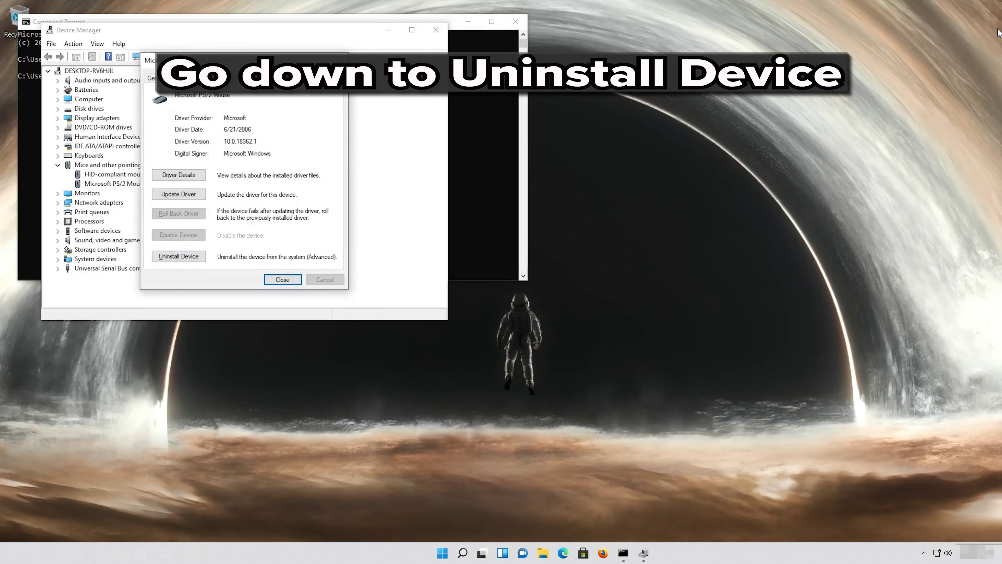
key("Tab")
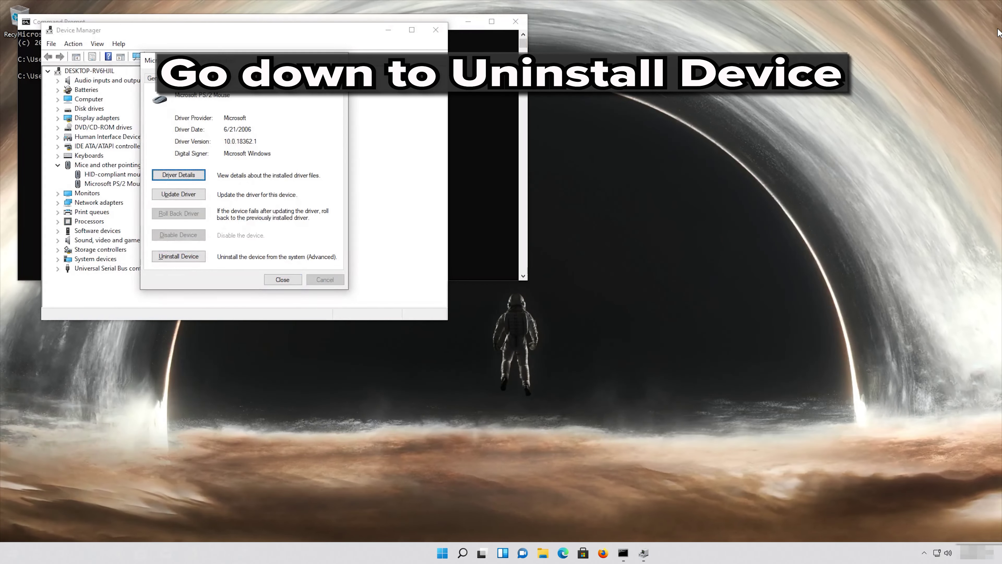
key("Tab")
key("Tab")
key("Return")
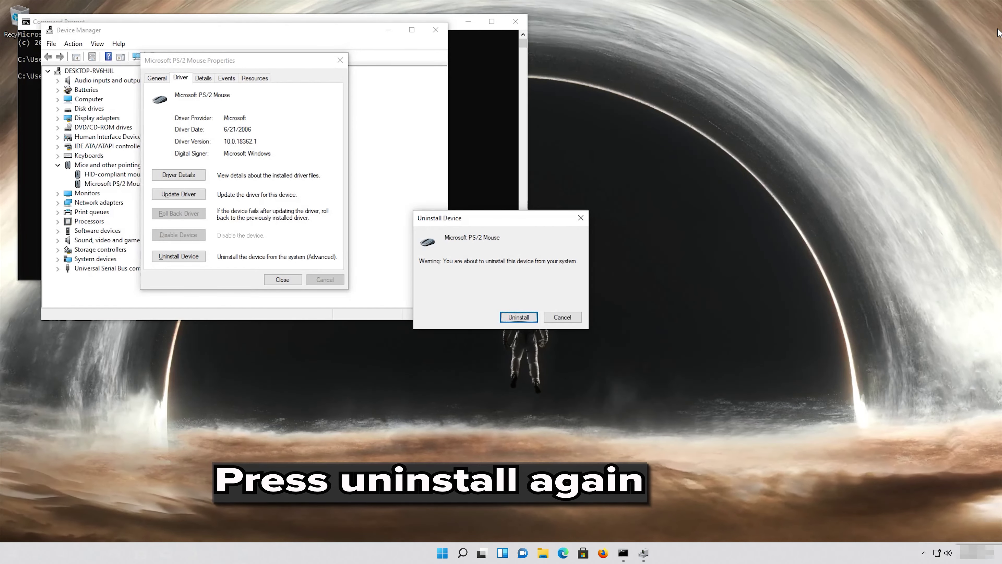
key("Return")
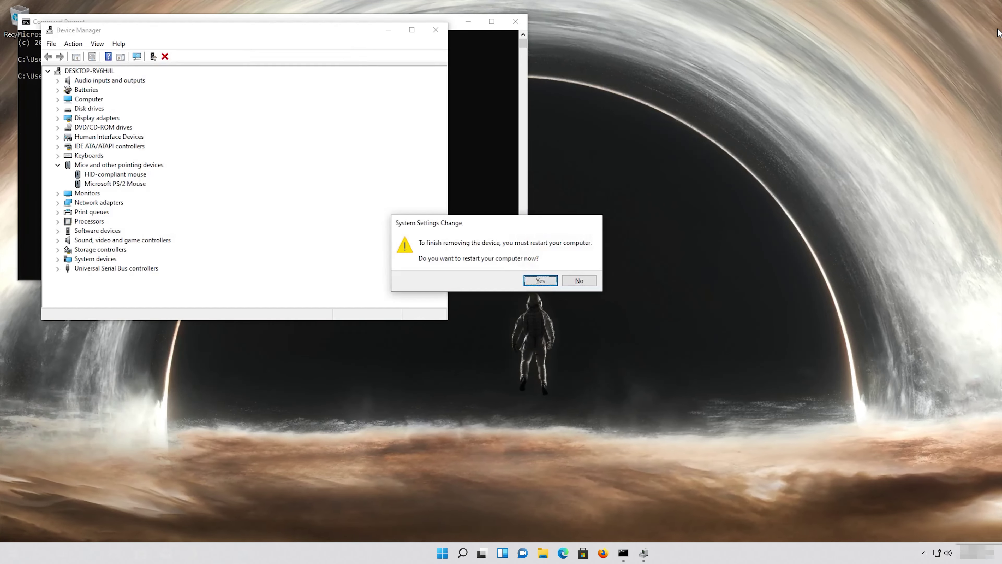
key("Return")
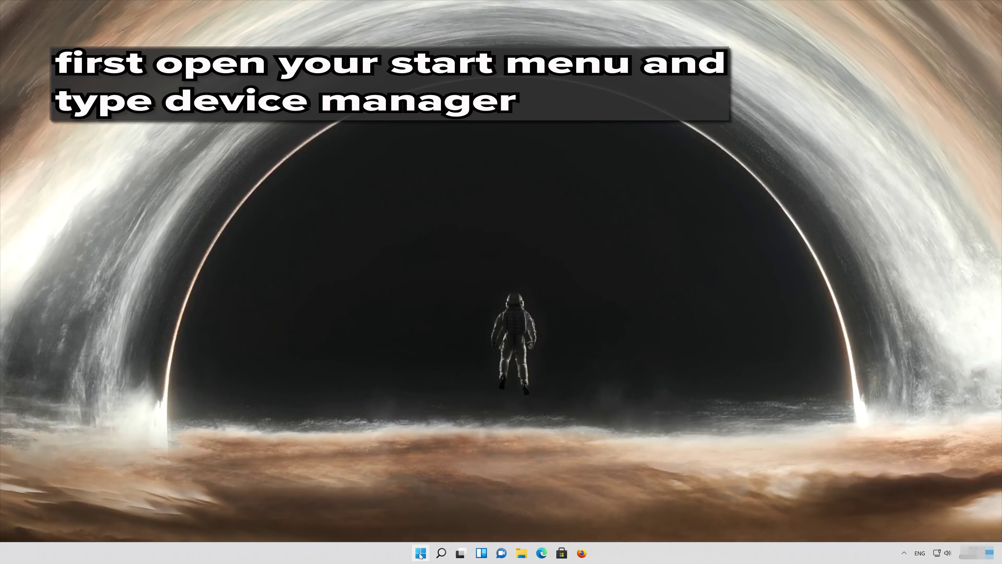
- Search Windows for "device manager" and open Device Manager
left_click(421, 553)
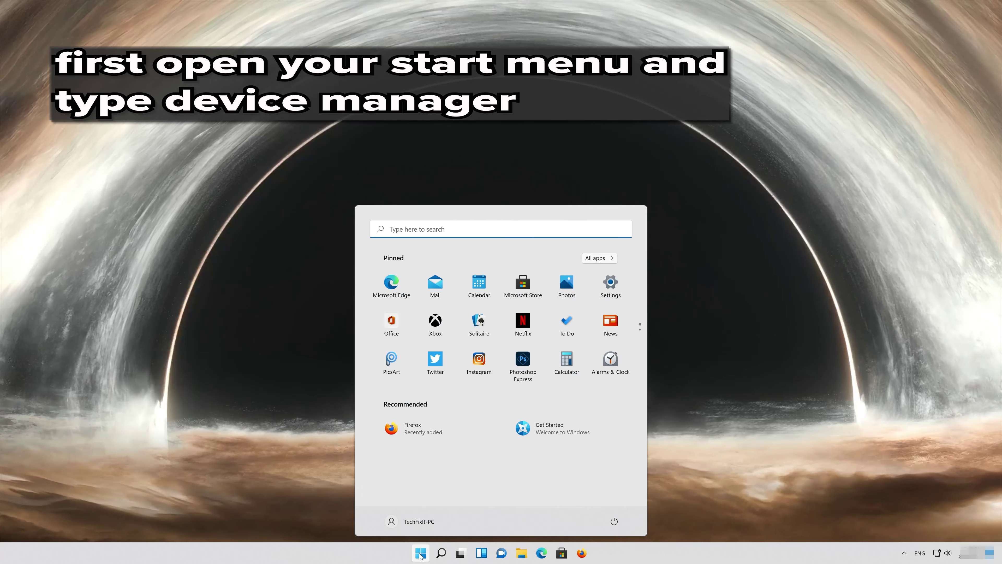
type("device ma")
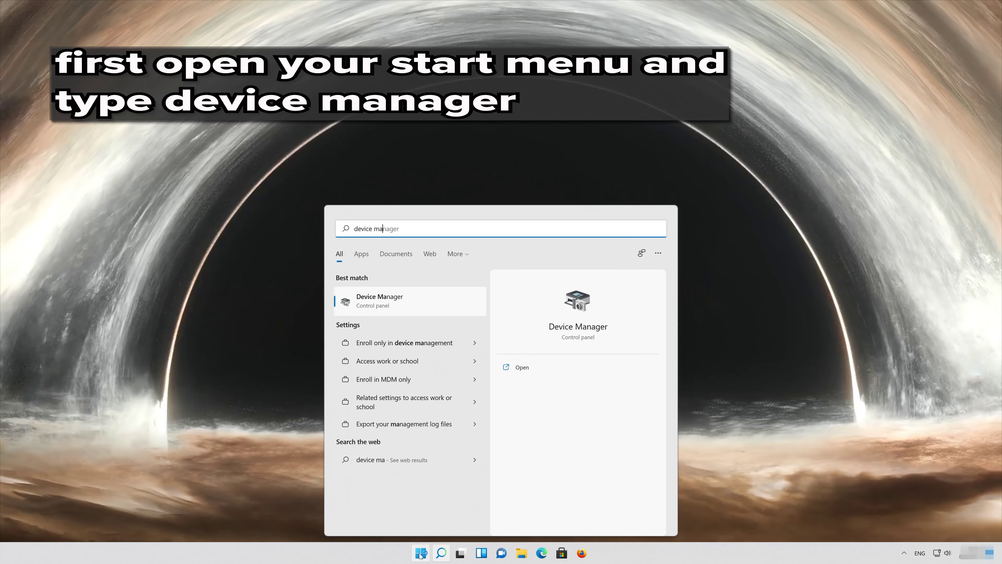
type("nager")
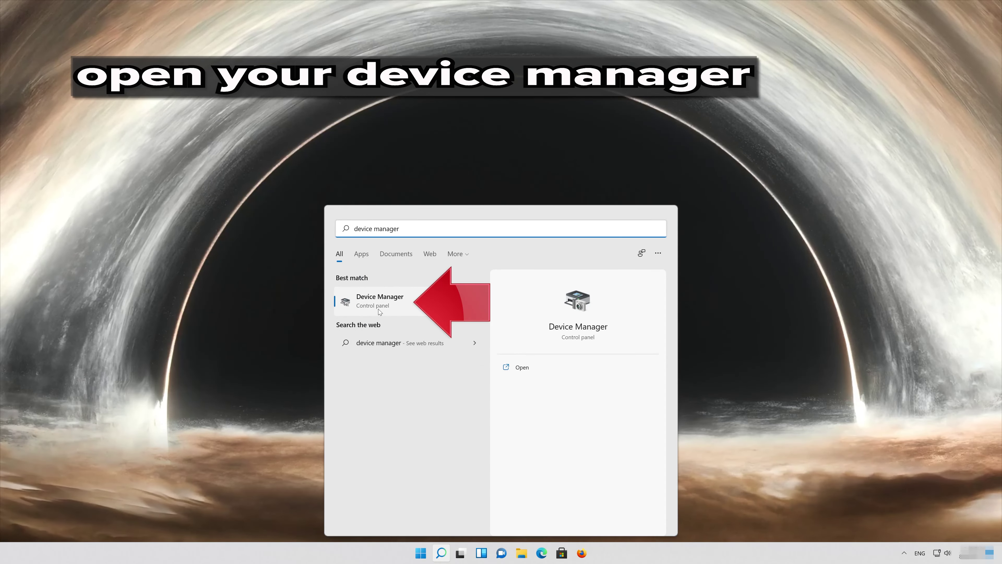
left_click(398, 303)
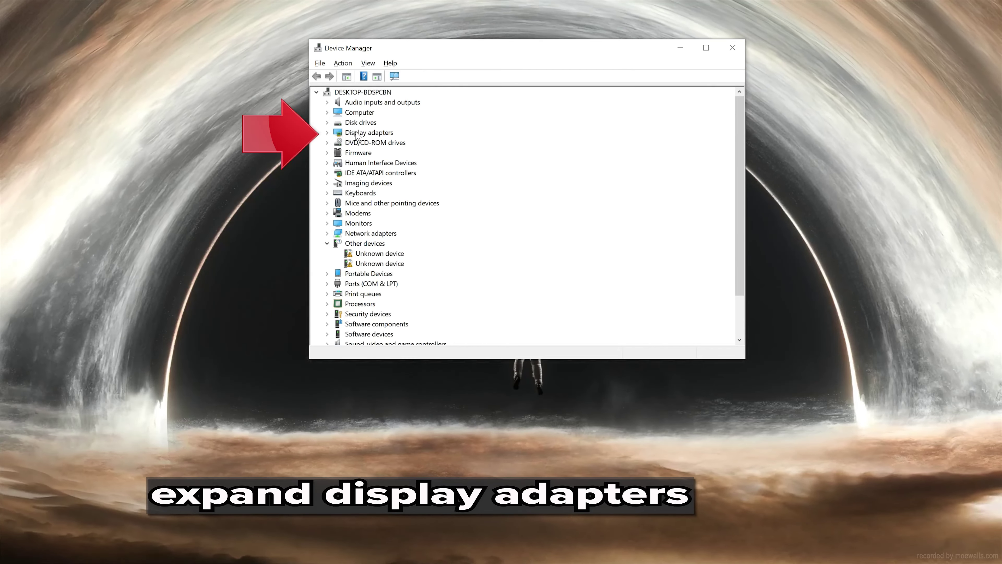
- Open the driver properties of the NVIDIA GeForce RTX 3080 Ti display adapter
left_click(327, 133)
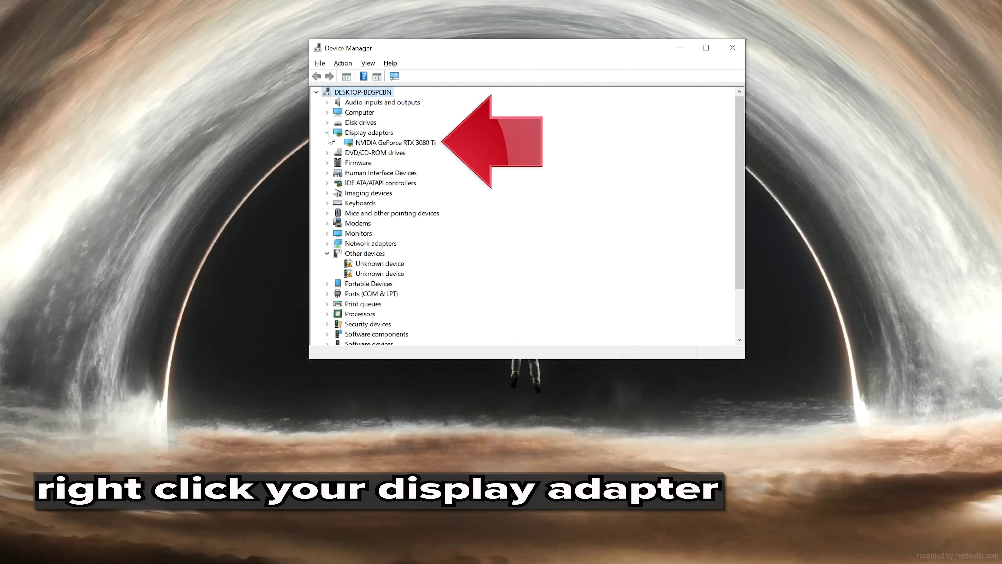
right_click(417, 145)
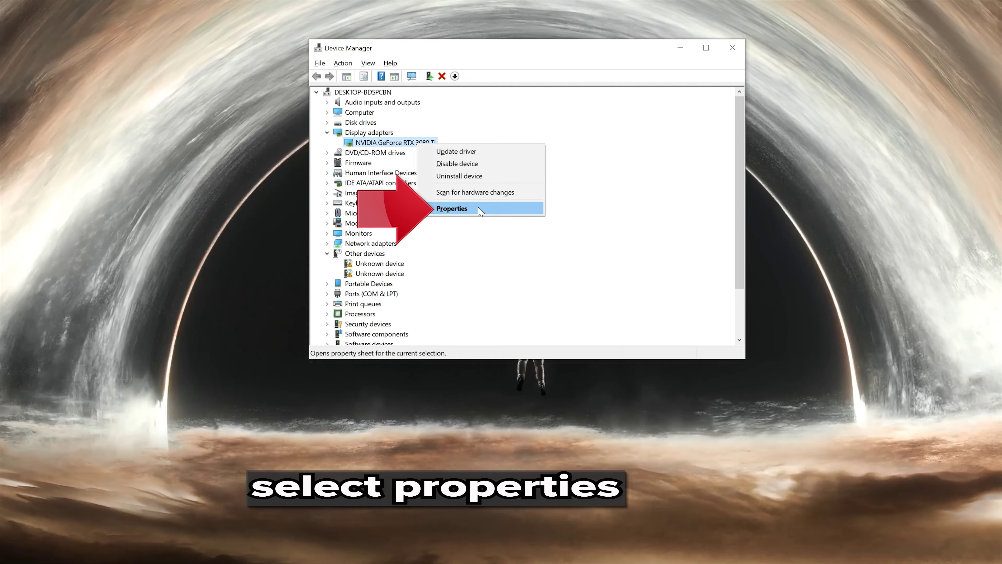
left_click(478, 210)
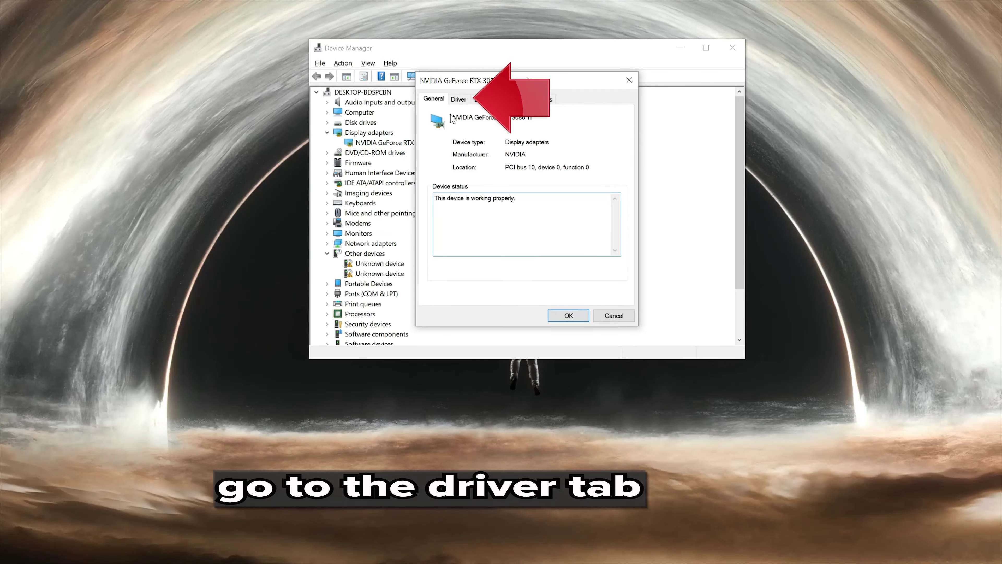
left_click(459, 100)
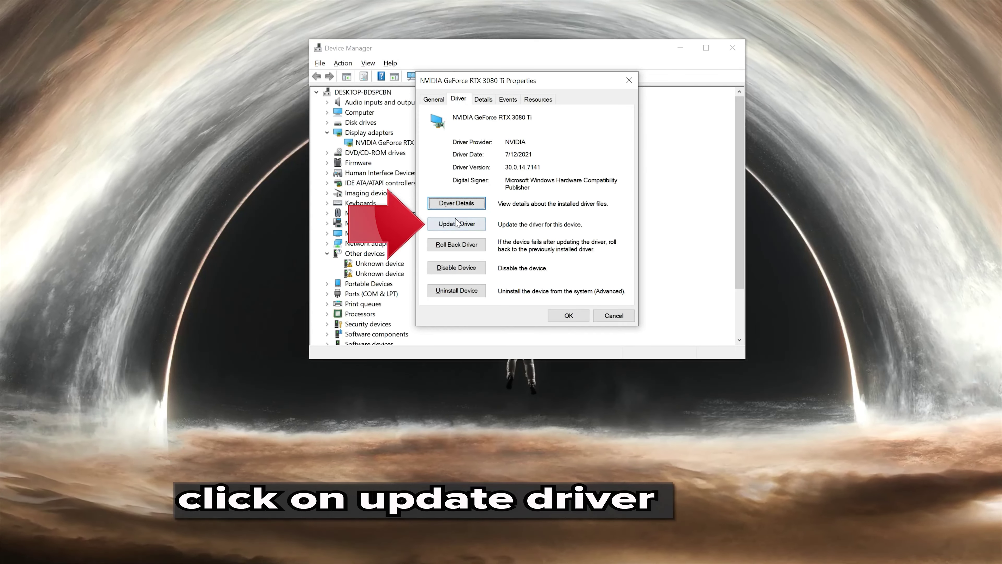
- Update the display adapter's driver by searching automatically for drivers, and close the properties and Device Manager
left_click(444, 225)
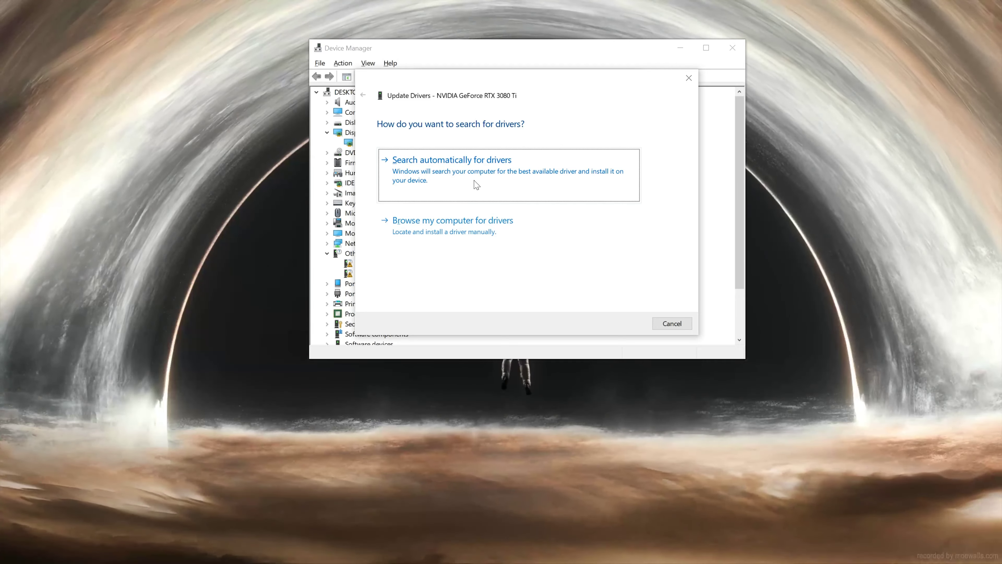
left_click(475, 184)
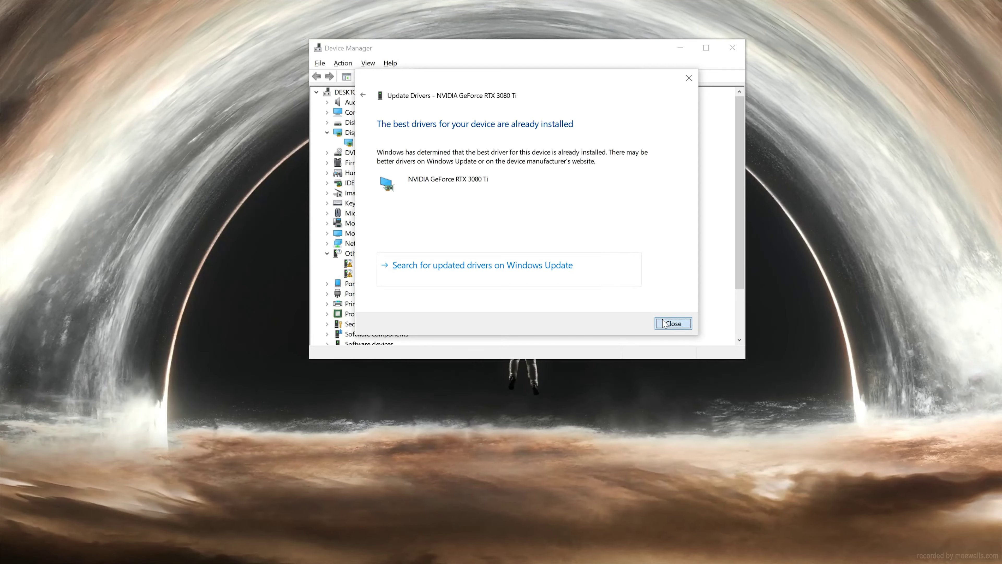
left_click(688, 78)
left_click(629, 80)
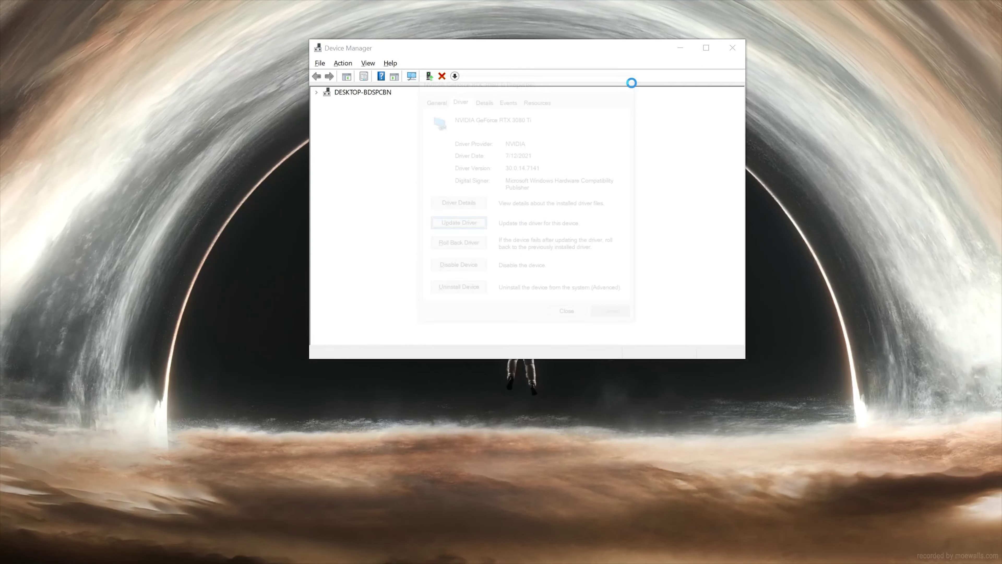
left_click(732, 48)
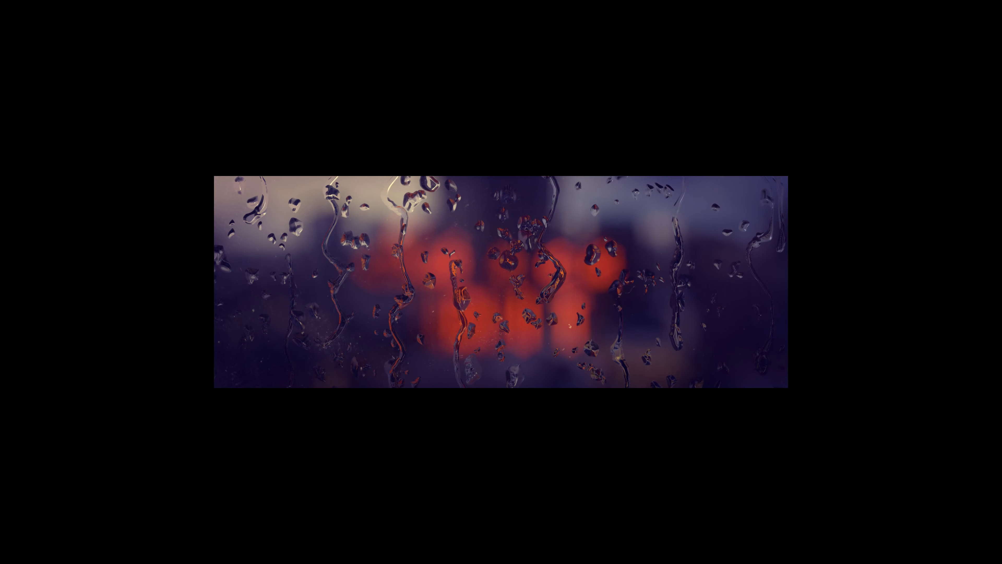